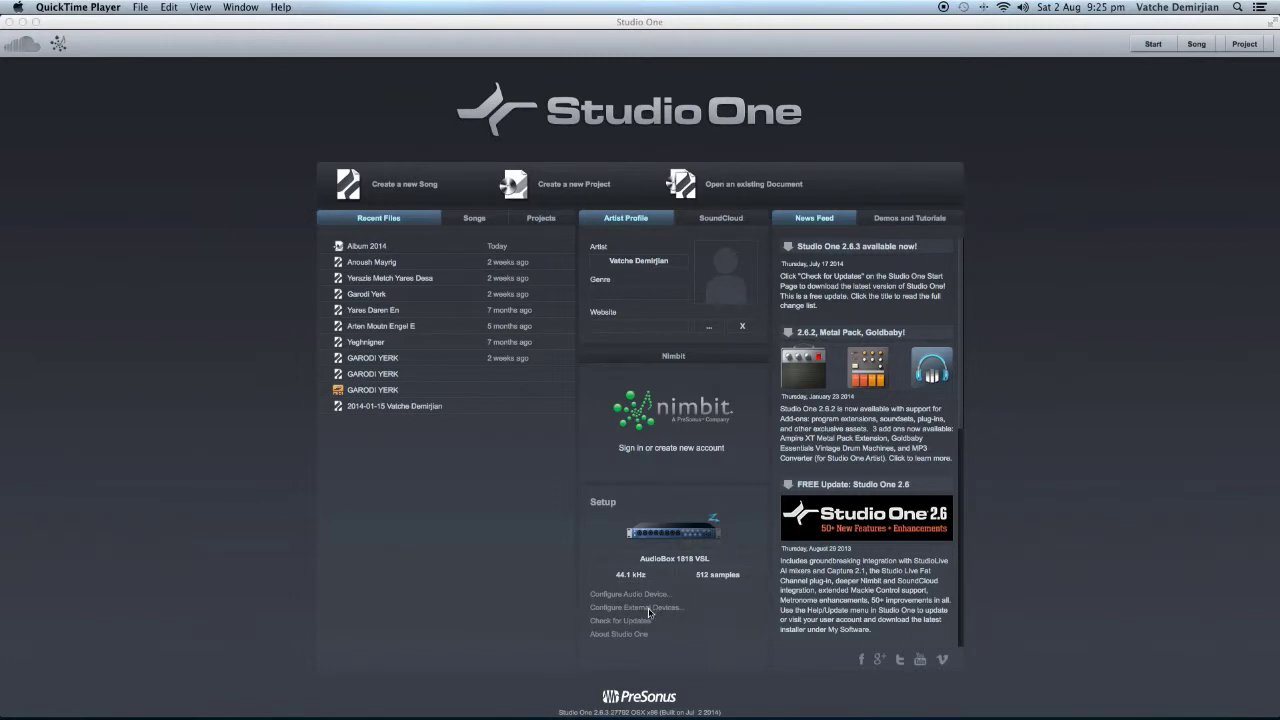
From the Start page, open External Devices settings and bring up the Add Device dialog.
{"action": "left_click", "coordinate": [666, 613]}
{"action": "left_click", "coordinate": [666, 608]}
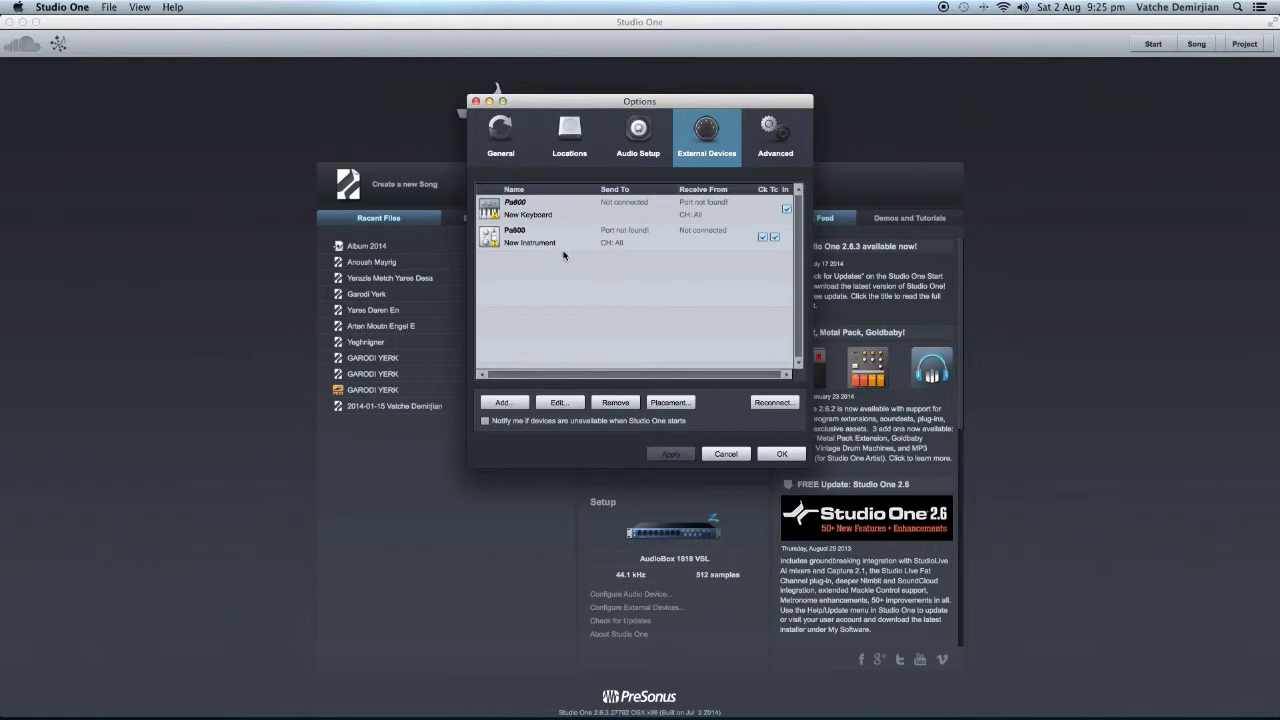
{"action": "left_click", "coordinate": [504, 403]}
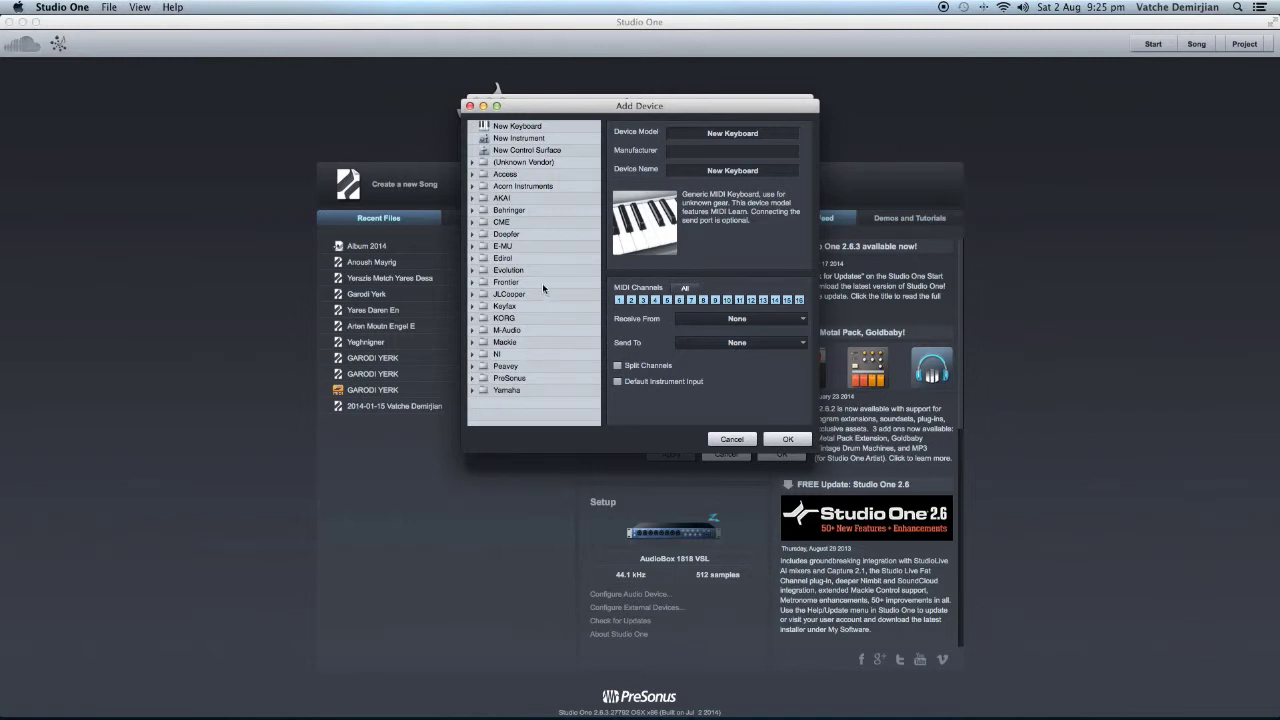
Make it a New Control Surface with manufacturer Roland and device name A-49.
{"action": "left_click", "coordinate": [524, 152]}
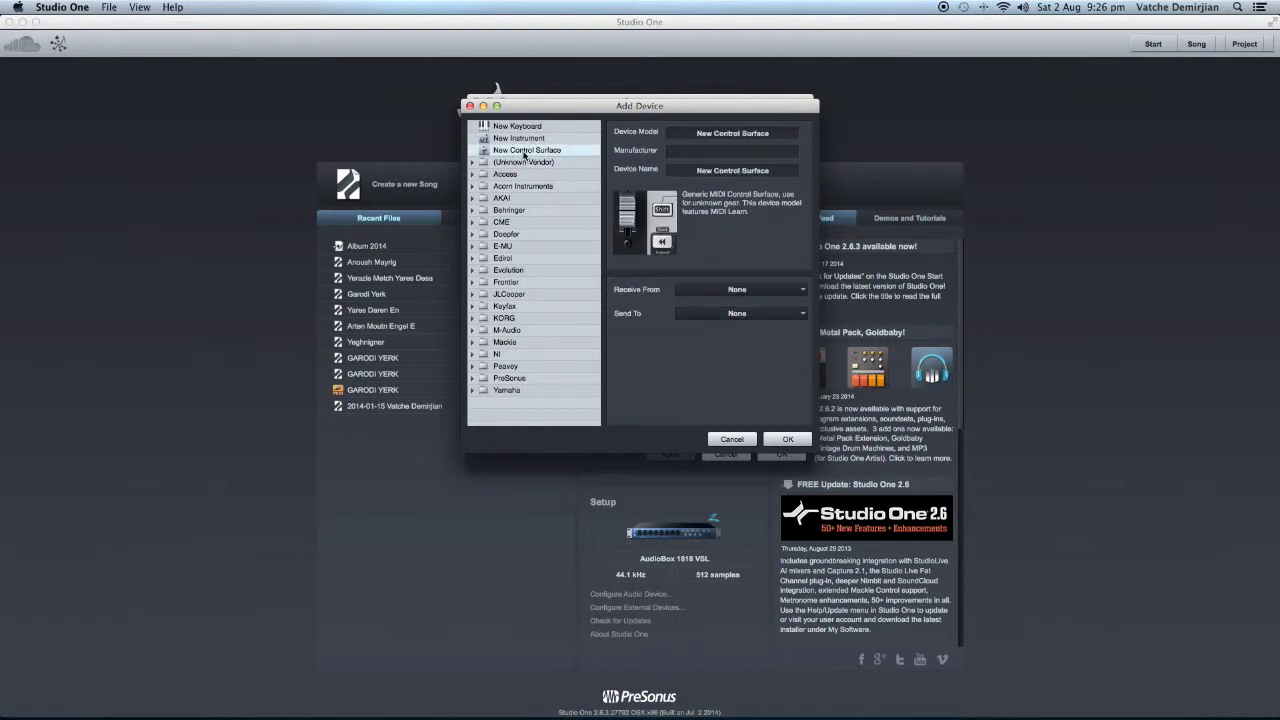
{"action": "left_click", "coordinate": [730, 152]}
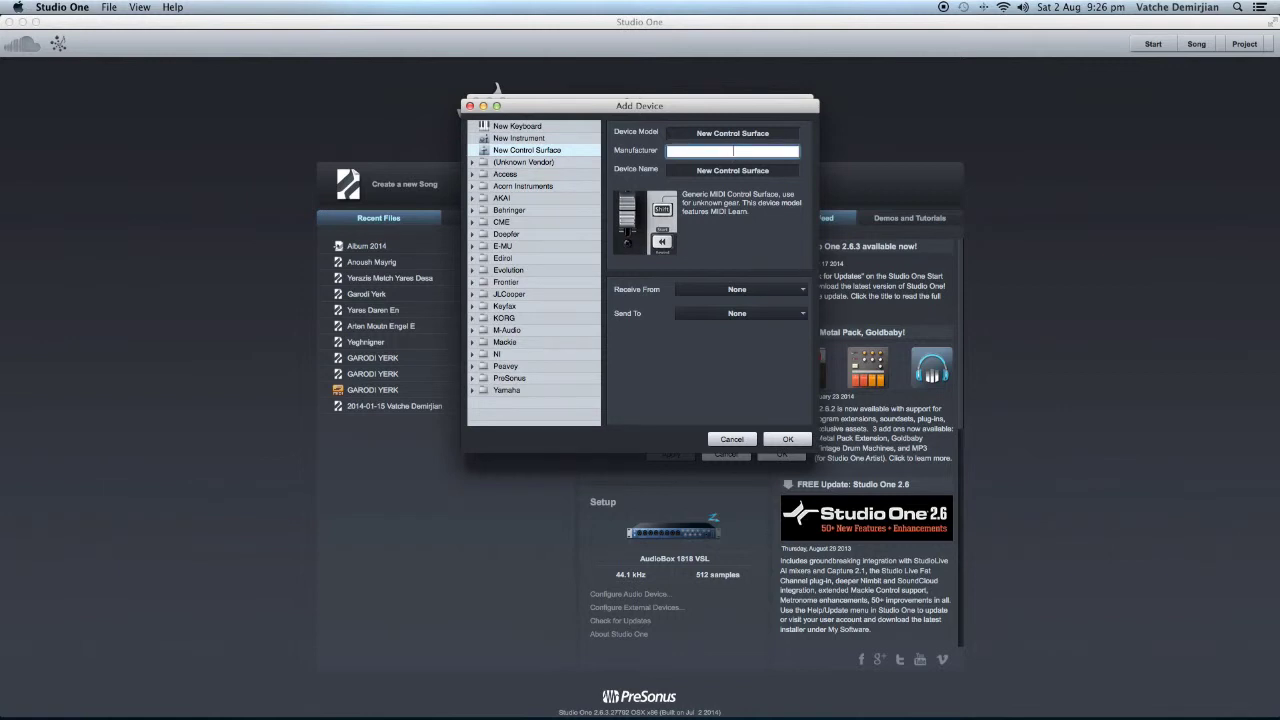
{"action": "type", "text": "Roland"}
{"action": "left_click", "coordinate": [752, 172]}
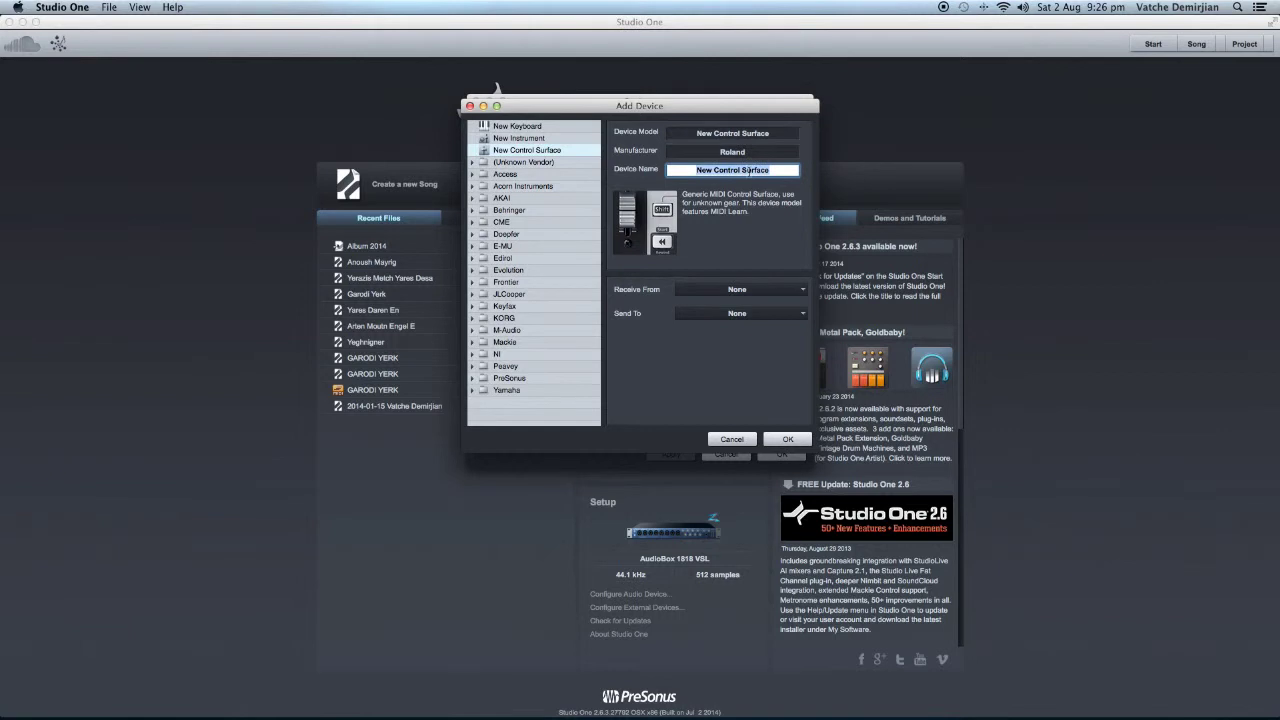
{"action": "type", "text": "A"}
{"action": "type", "text": "-48"}
Set Receive From and Send To to A-Series Keyboard and add the control surface.
{"action": "left_click", "coordinate": [801, 290]}
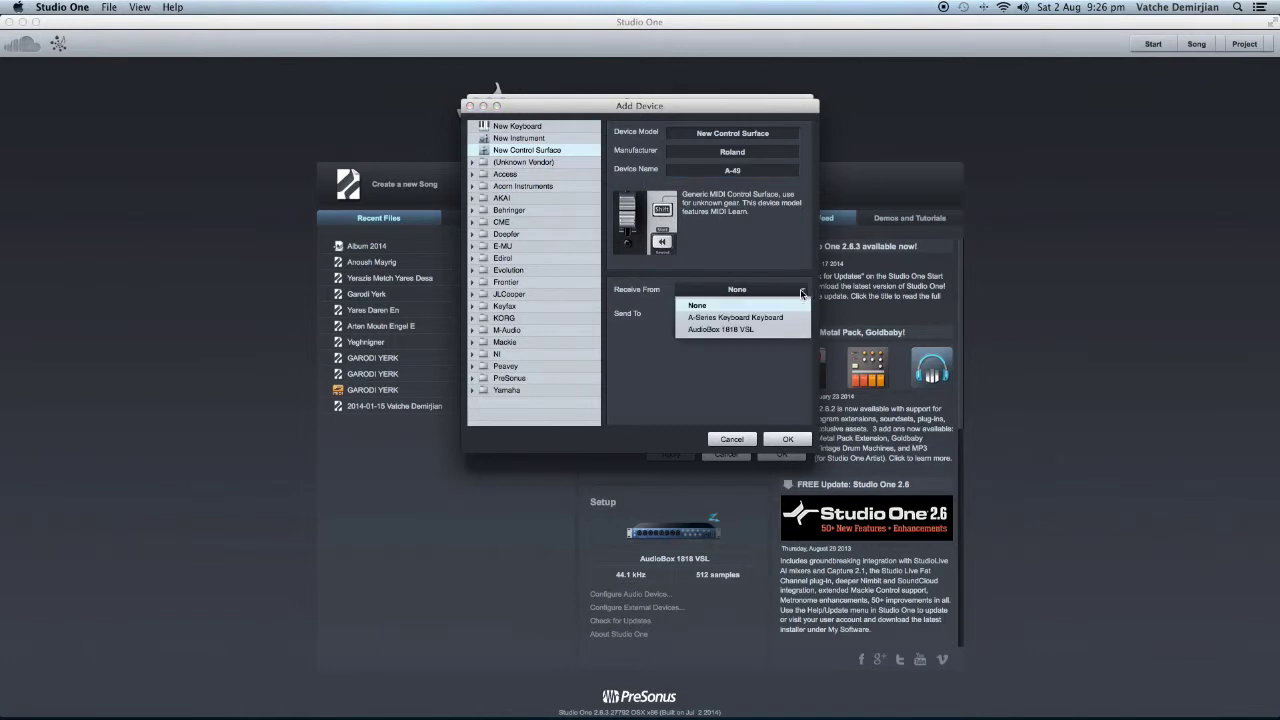
{"action": "left_click", "coordinate": [746, 318]}
{"action": "left_click", "coordinate": [746, 314]}
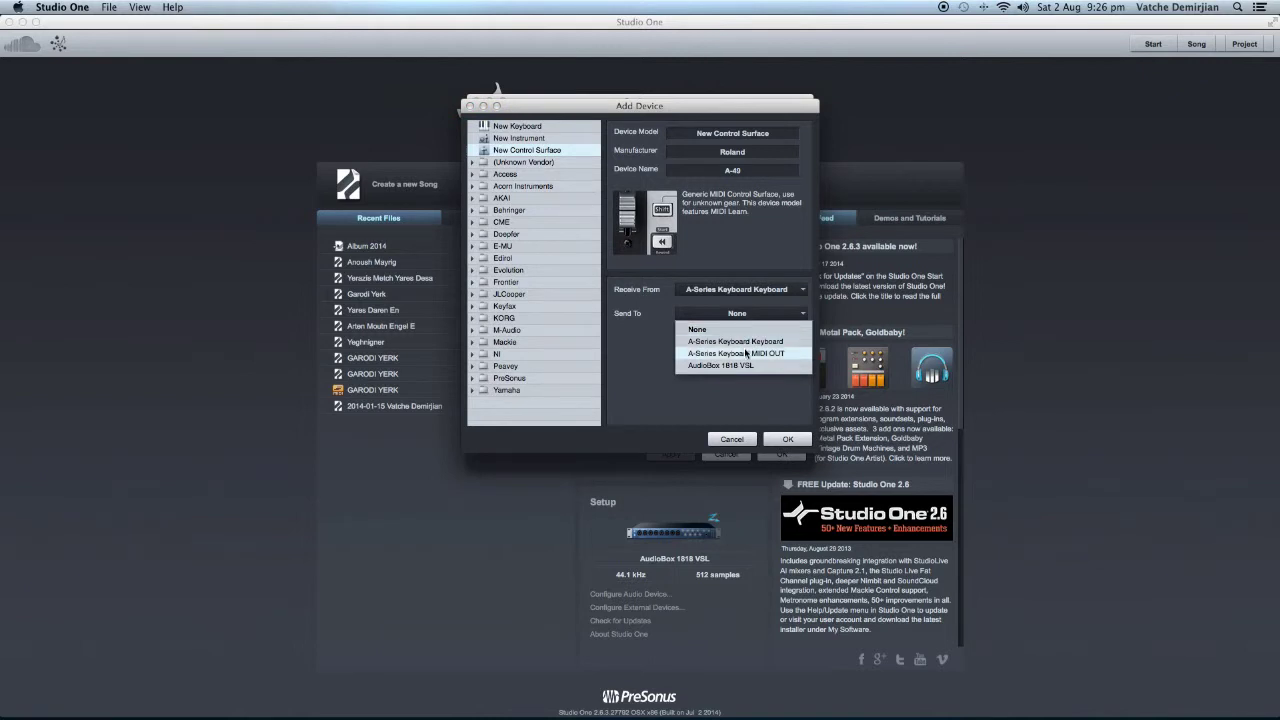
{"action": "left_click", "coordinate": [747, 342]}
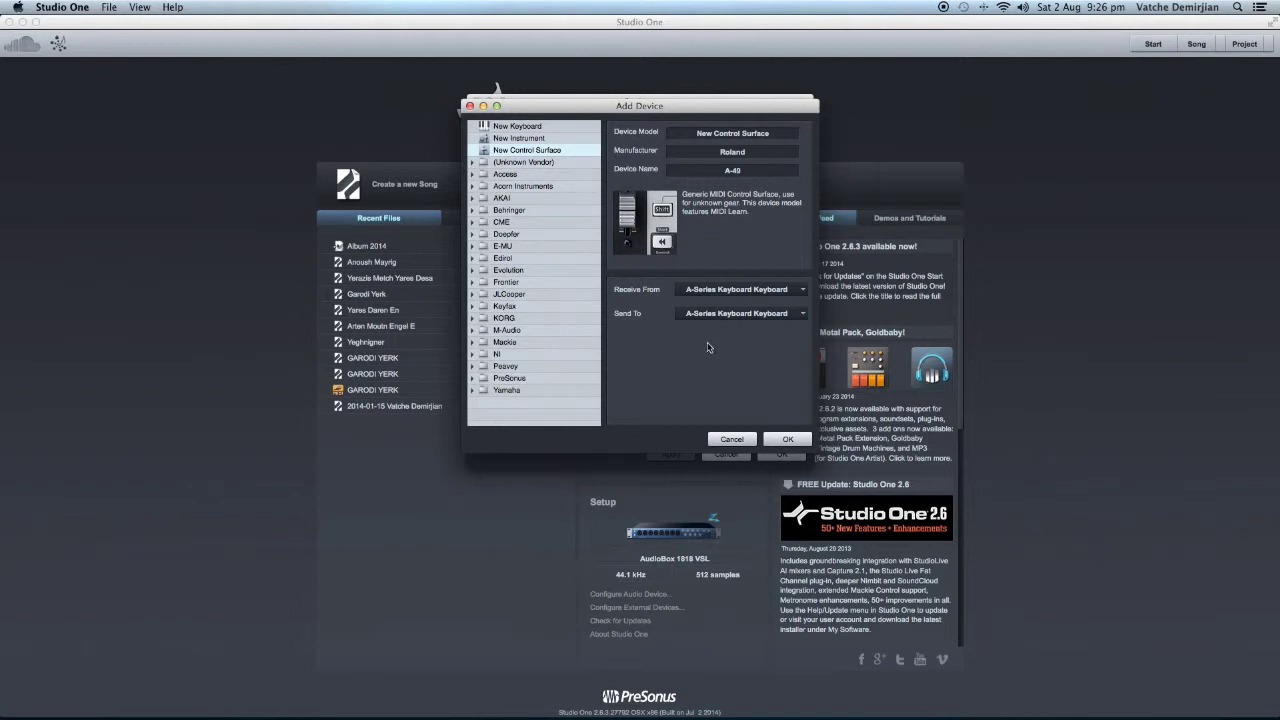
{"action": "left_click", "coordinate": [788, 441]}
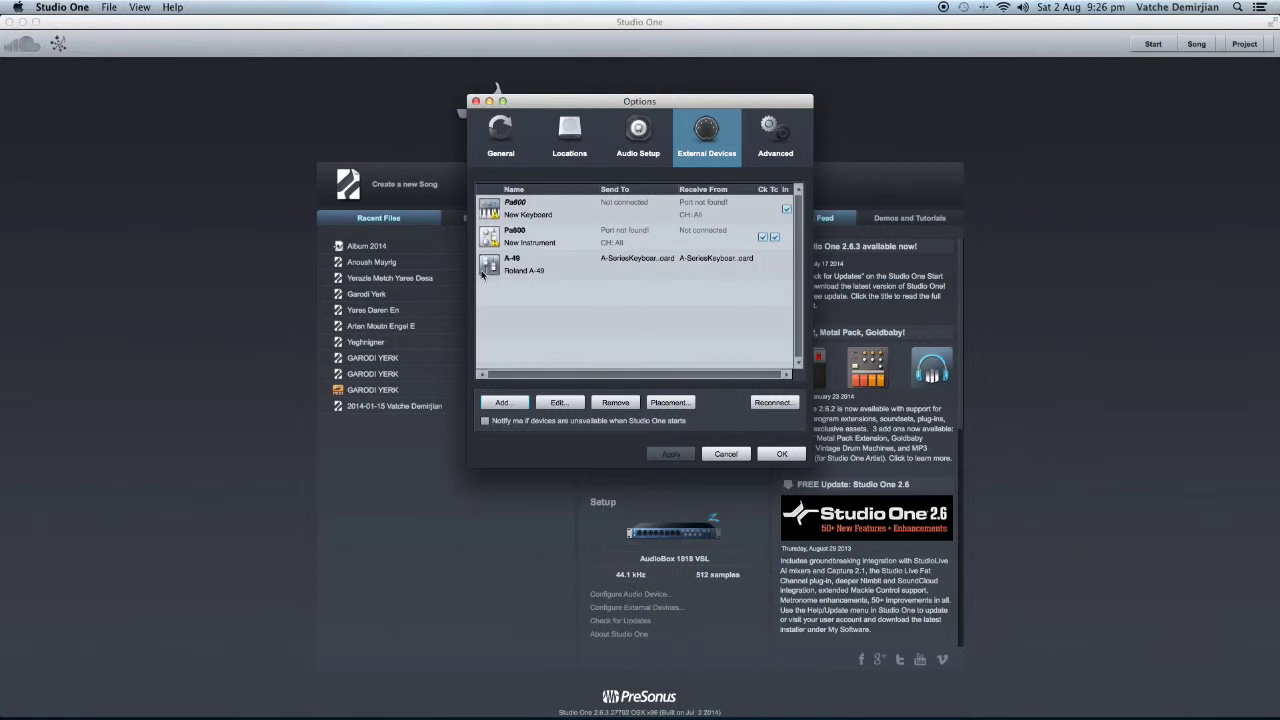
Accept the device list containing A-49 and close the Options dialog.
{"action": "left_click", "coordinate": [782, 455]}
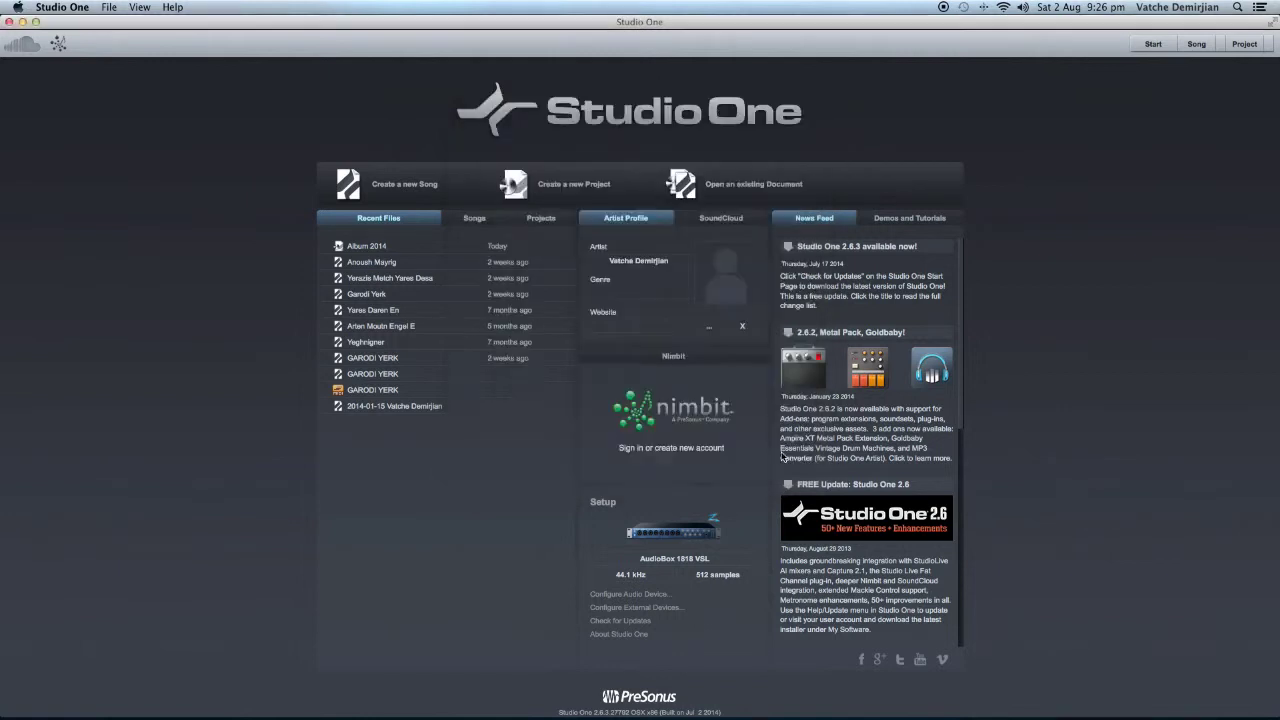
Open the Arten Moutn Engel E song and open the A-49 editor from the mixer's External list.
{"action": "left_click", "coordinate": [396, 327]}
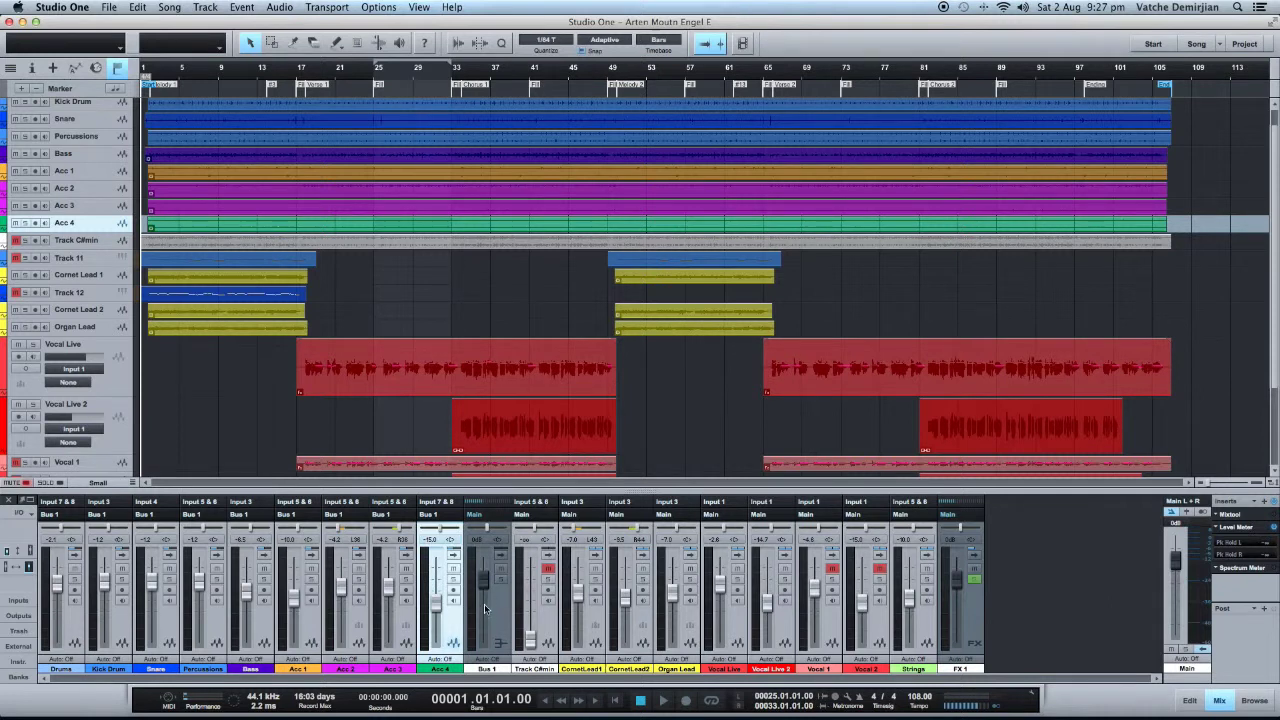
{"action": "mouse_move", "coordinate": [486, 586]}
{"action": "left_mouse_down"}
{"action": "mouse_move", "coordinate": [484, 572]}
{"action": "mouse_move", "coordinate": [487, 587]}
{"action": "left_mouse_up"}
{"action": "left_click", "coordinate": [20, 647]}
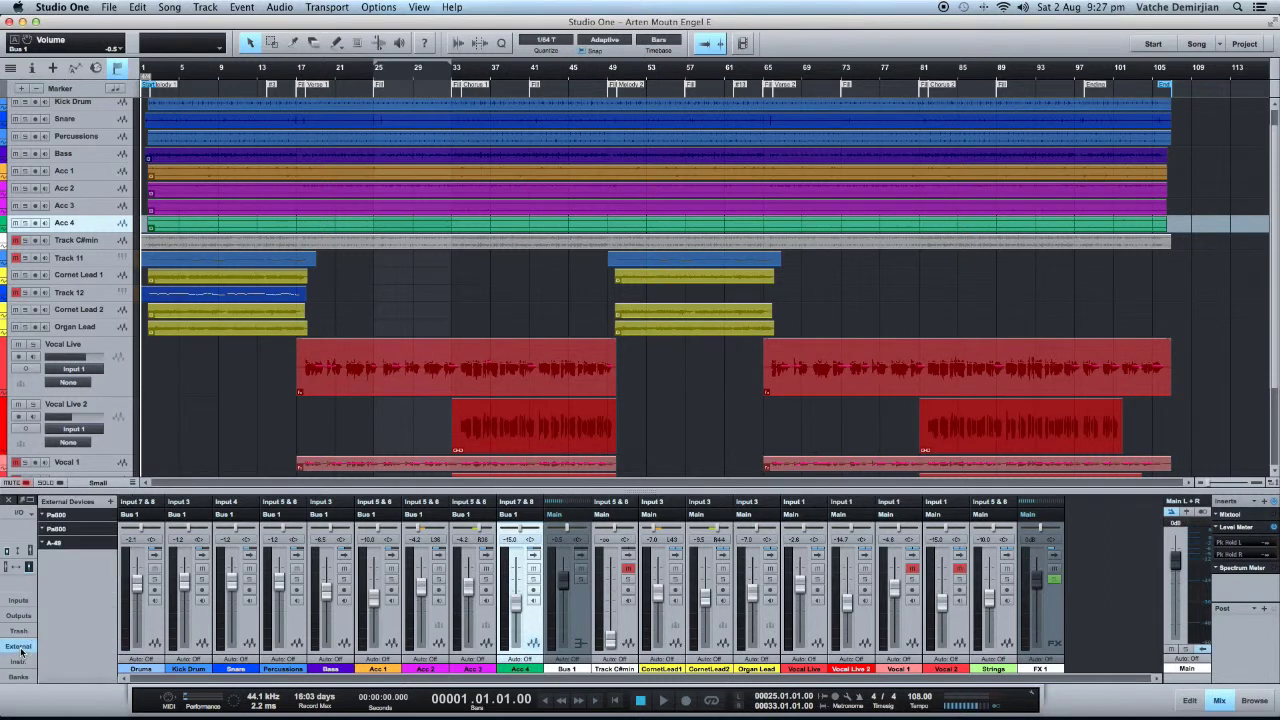
{"action": "right_click", "coordinate": [44, 546]}
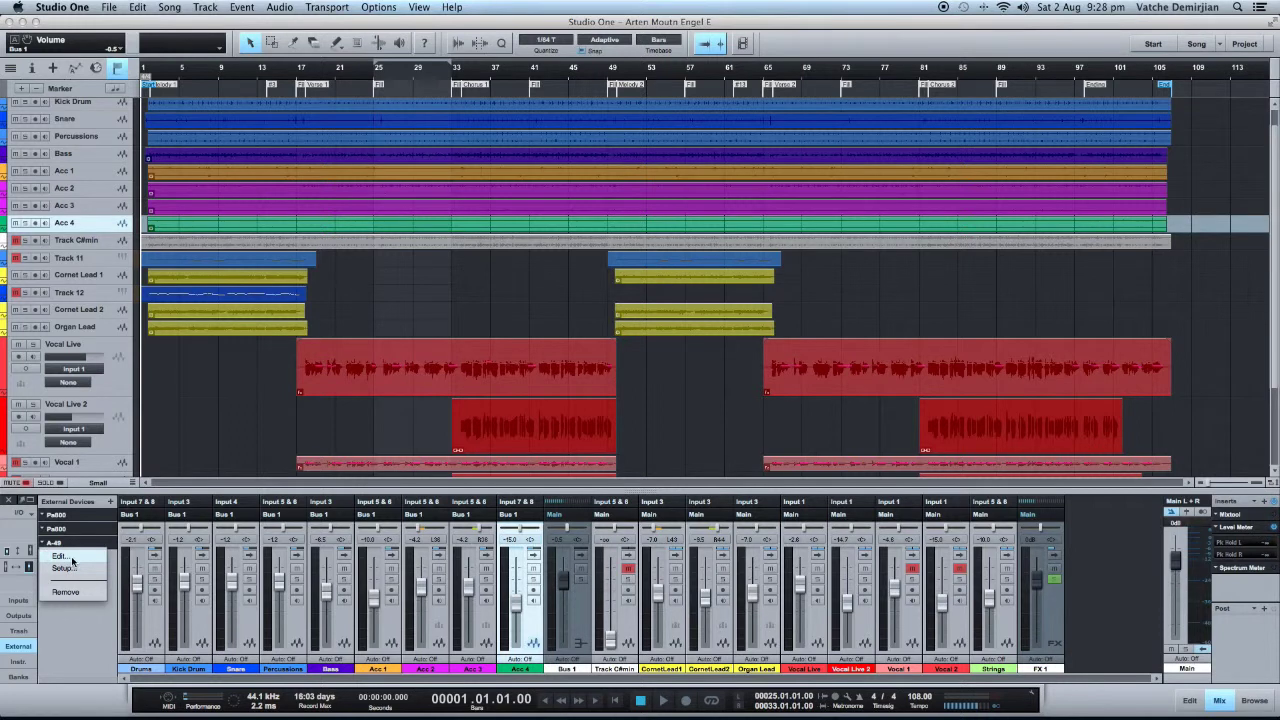
{"action": "left_click", "coordinate": [72, 560]}
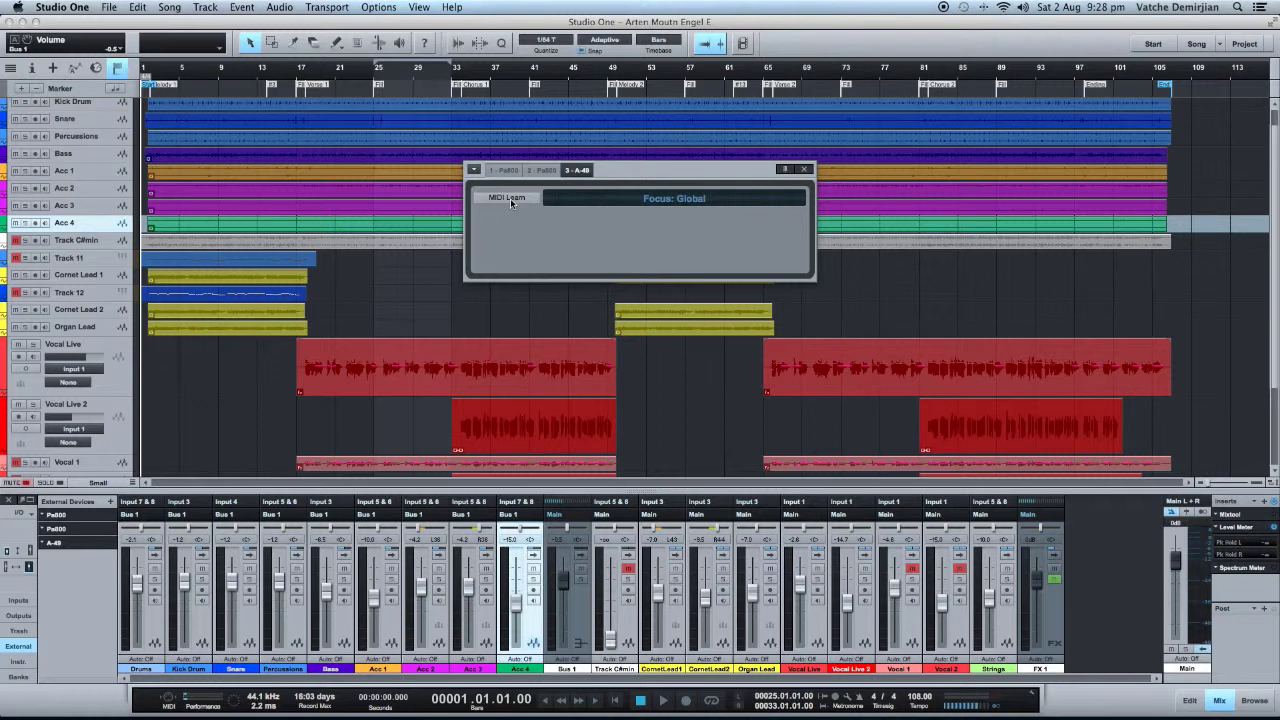
Turn on MIDI Learn and move two keyboard knobs to create Control1 and Control2.
{"action": "left_click", "coordinate": [511, 199]}
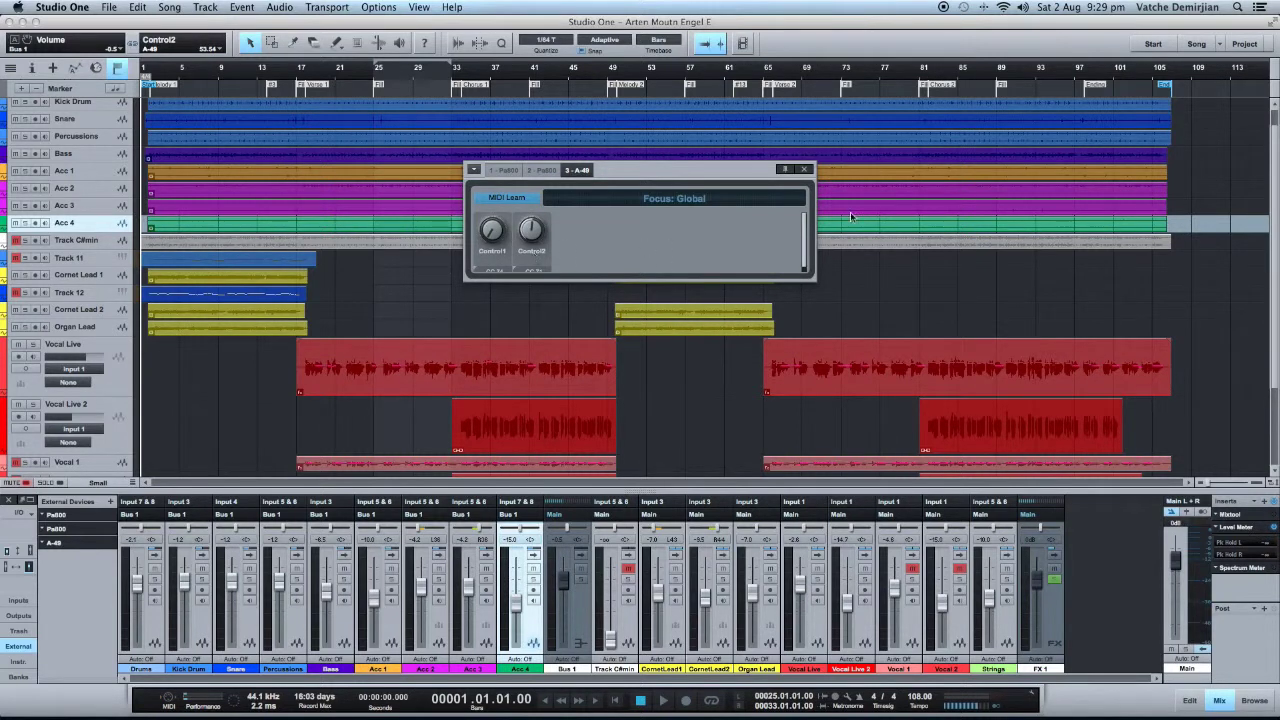
Close the A-49 editor and External list, then assign Bus 1's volume to Control1 on A-49.
{"action": "left_click", "coordinate": [806, 170]}
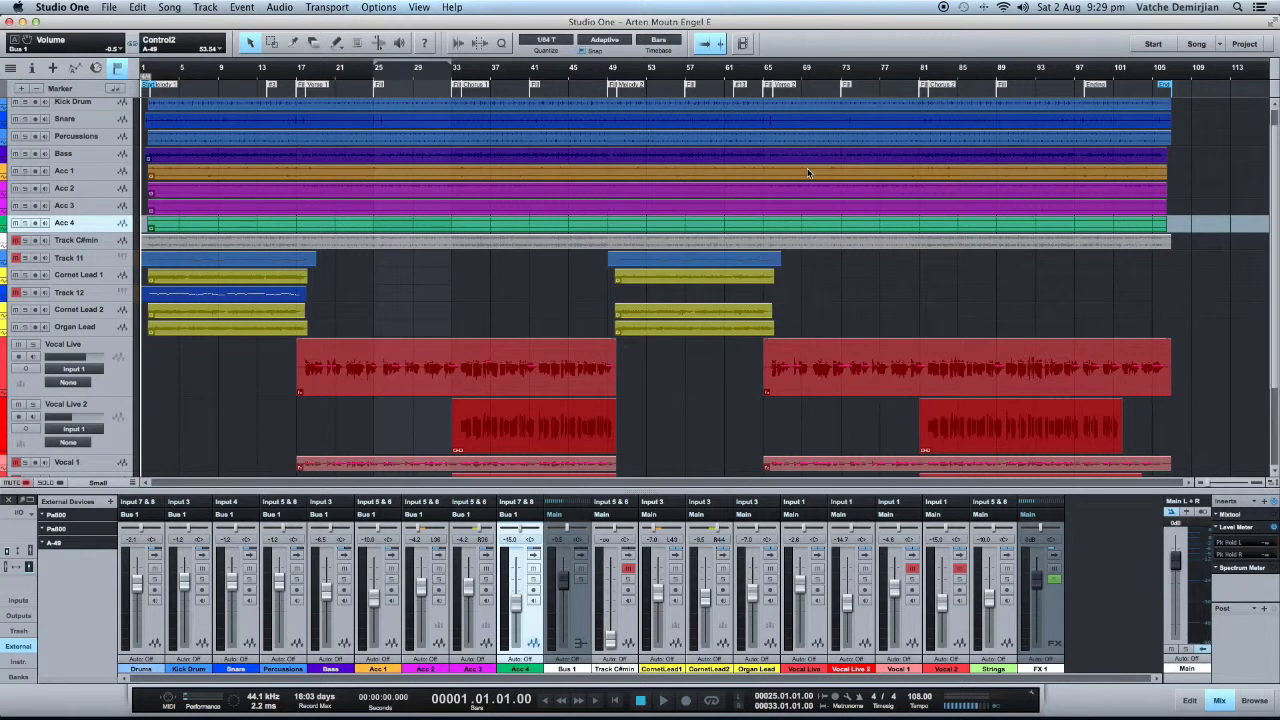
{"action": "left_click", "coordinate": [18, 646]}
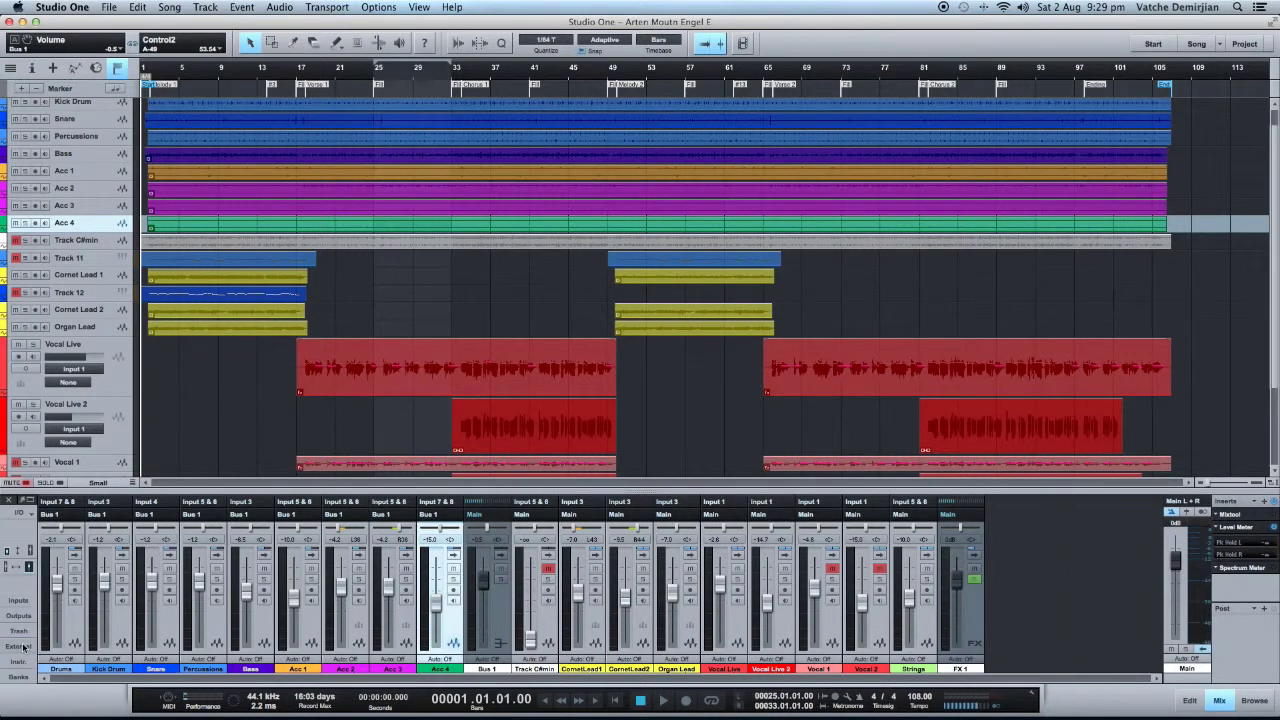
{"action": "left_click", "coordinate": [35, 636]}
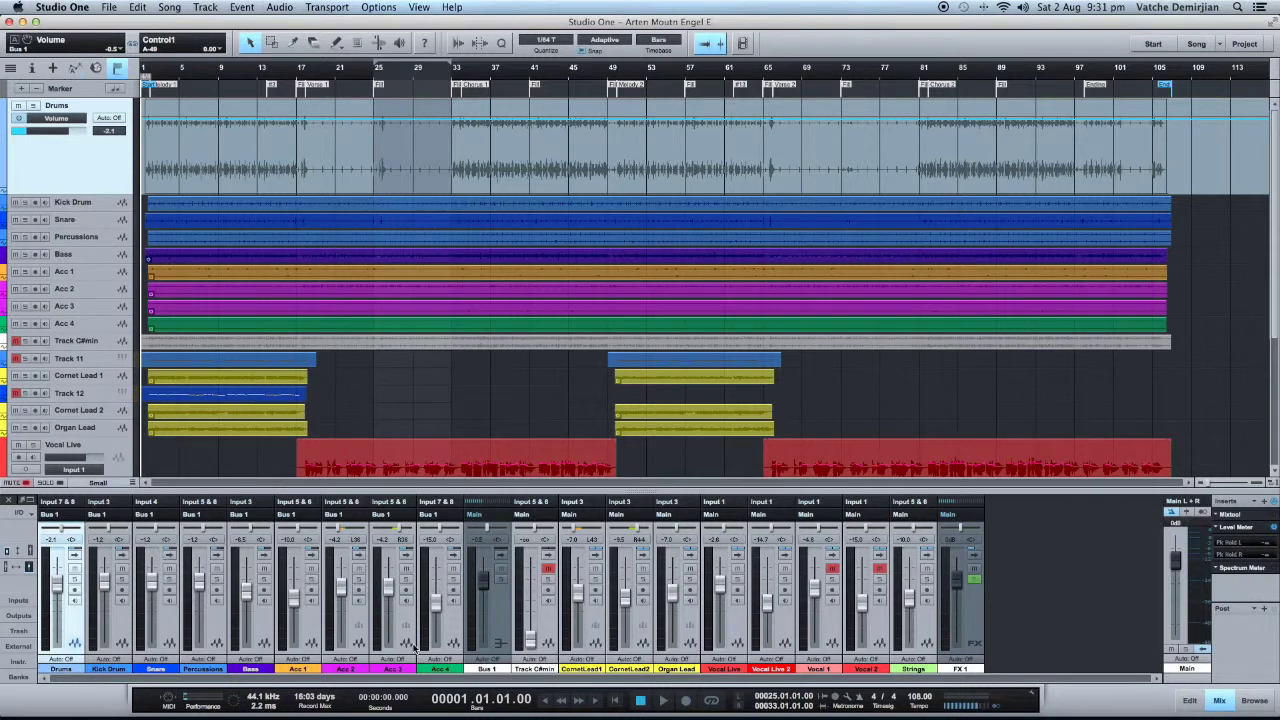
{"action": "right_click", "coordinate": [484, 584]}
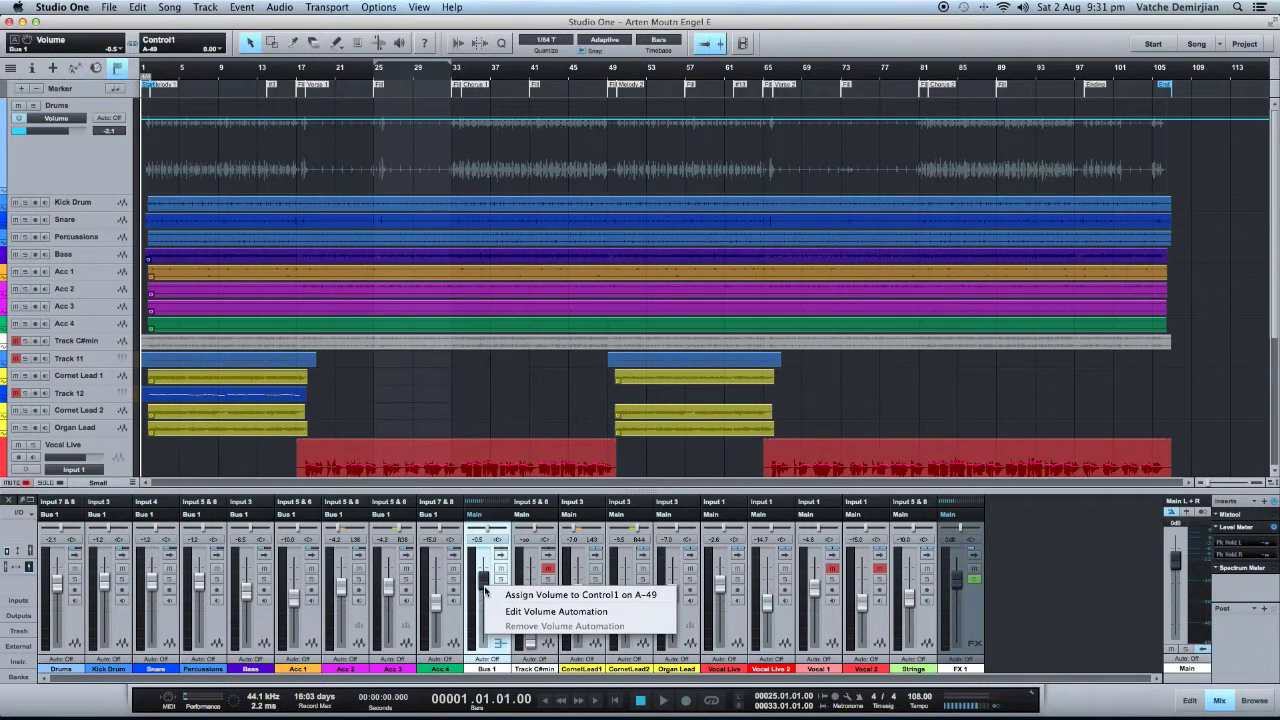
{"action": "left_click", "coordinate": [610, 595]}
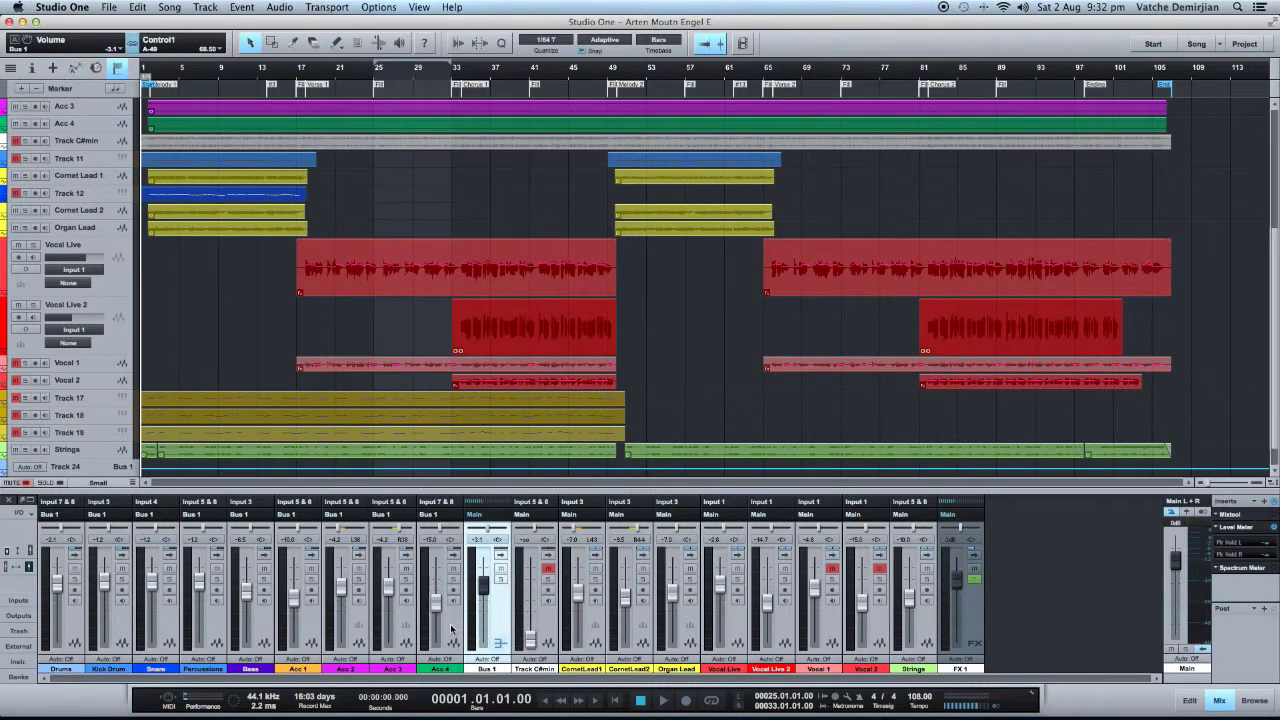
Assign Acc 4's volume to Control1 on the A-49.
{"action": "left_click", "coordinate": [451, 628]}
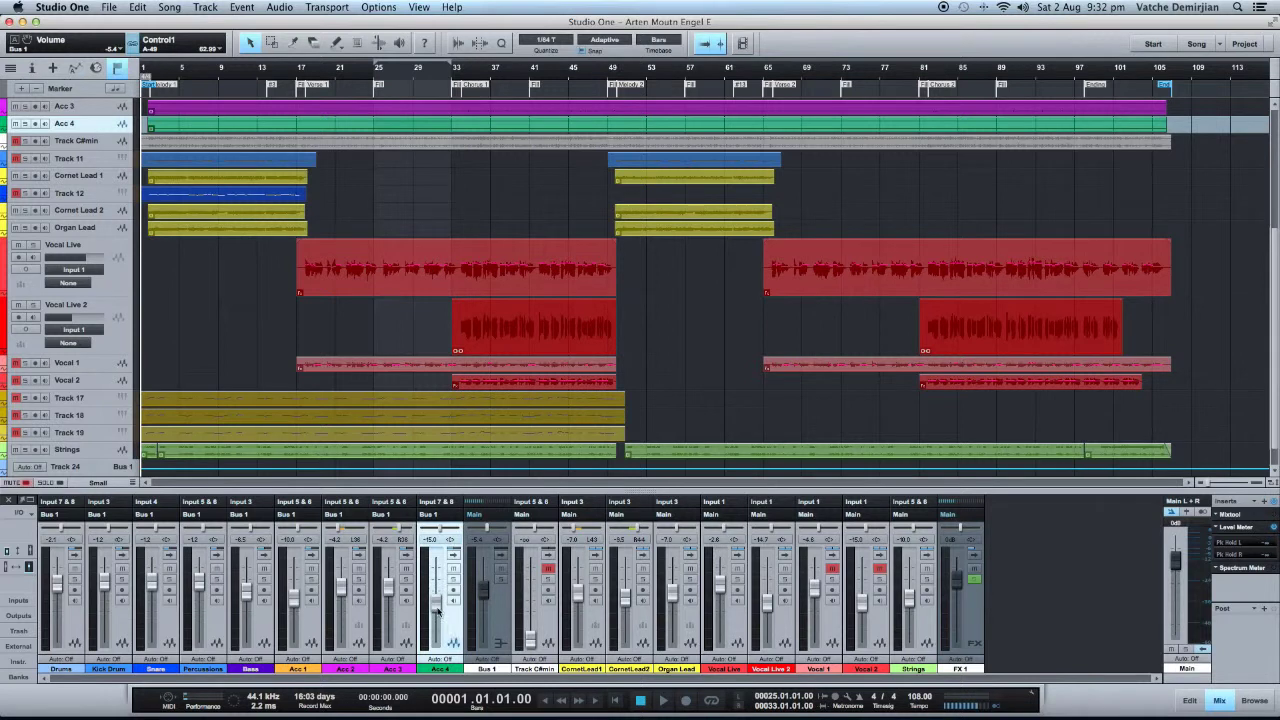
{"action": "right_click", "coordinate": [437, 611]}
{"action": "left_click", "coordinate": [467, 618]}
{"action": "left_click", "coordinate": [218, 49]}
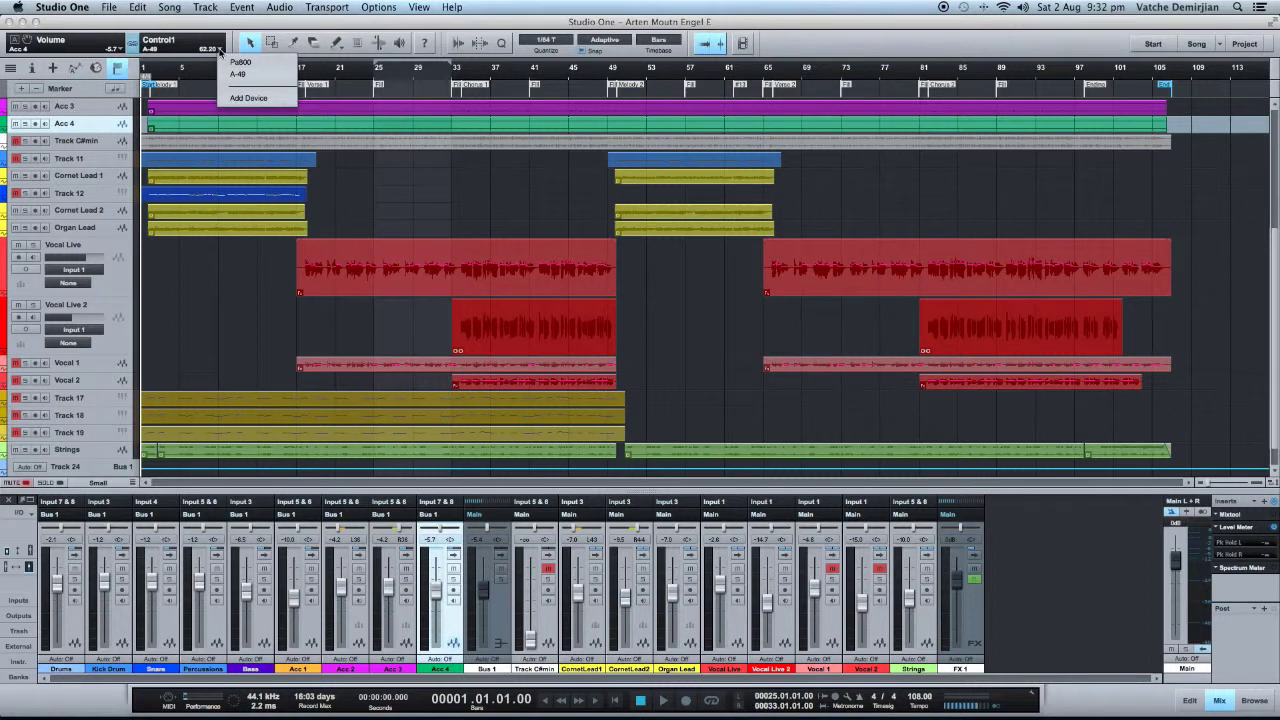
{"action": "left_click", "coordinate": [168, 43]}
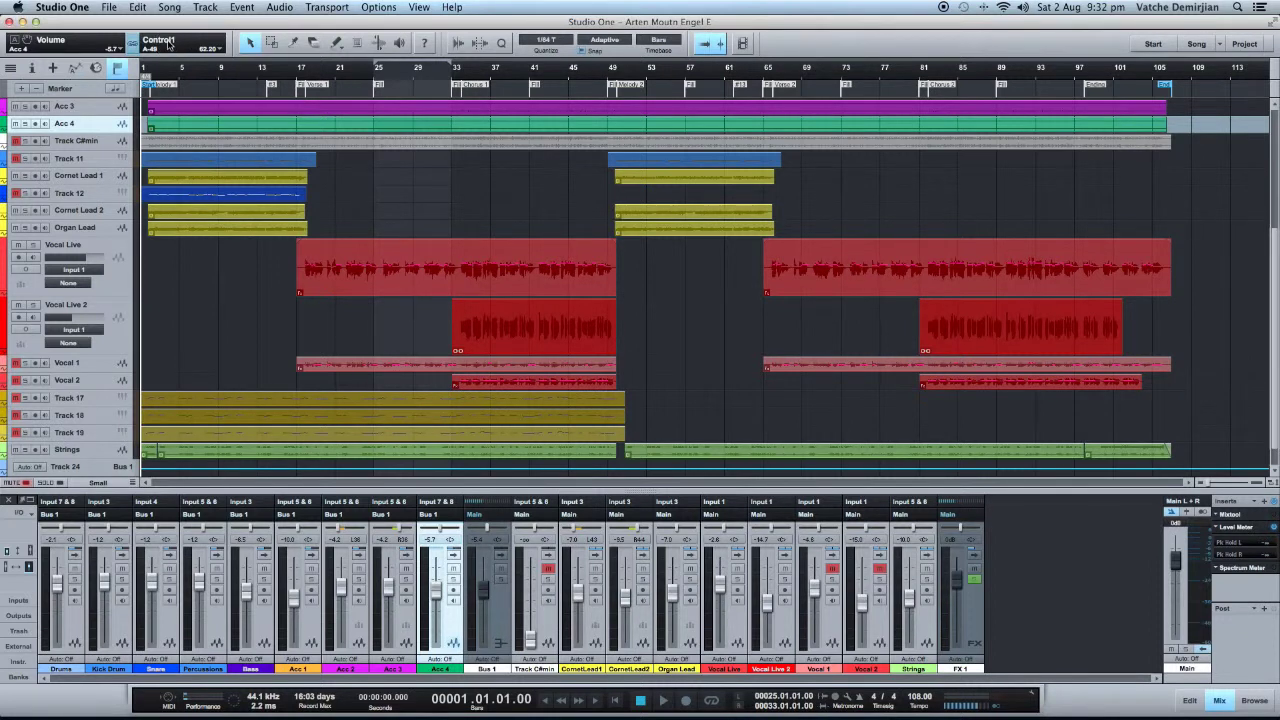
Reassign Control1 on the A-49 to Bus 1's volume.
{"action": "left_click", "coordinate": [496, 617]}
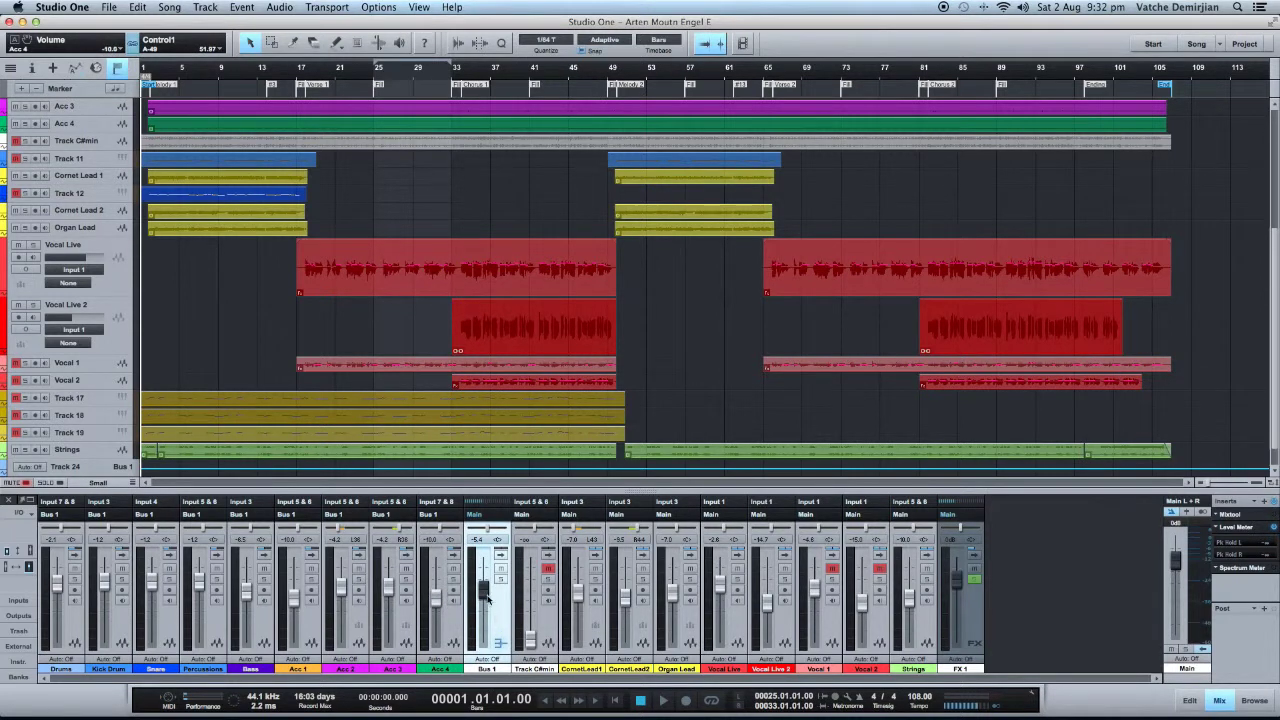
{"action": "right_click", "coordinate": [487, 595]}
{"action": "left_click", "coordinate": [505, 603]}
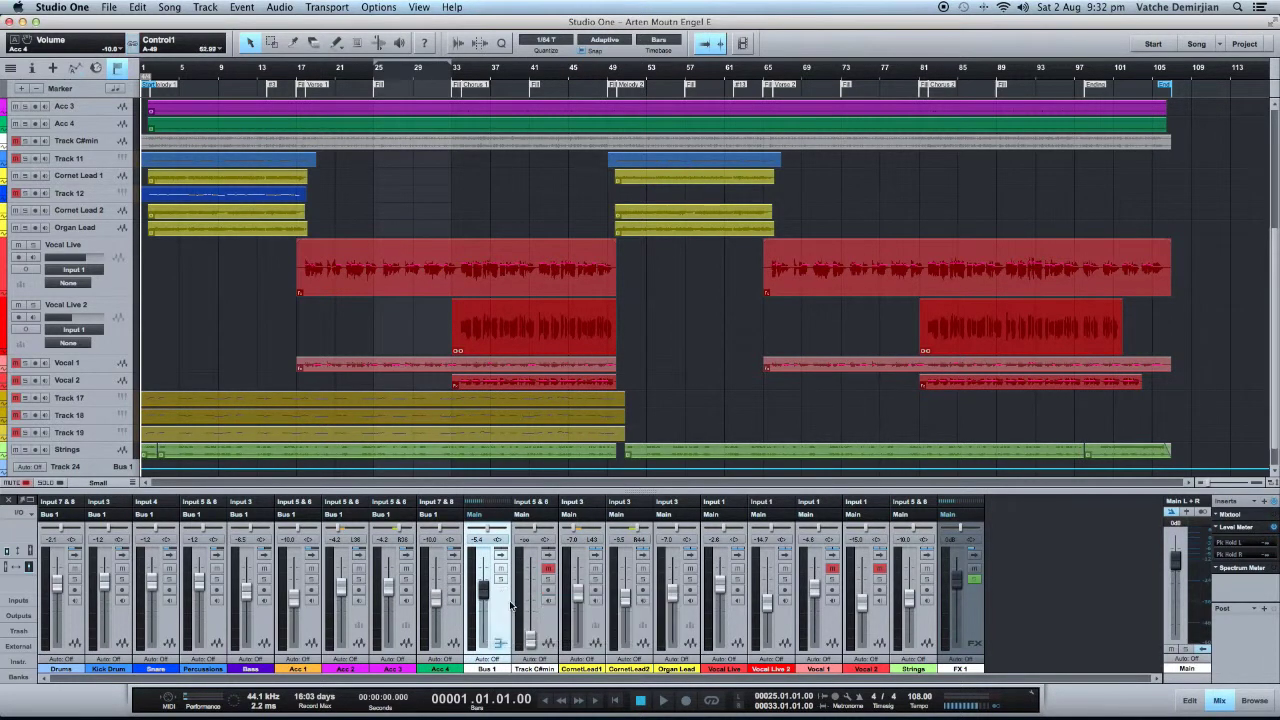